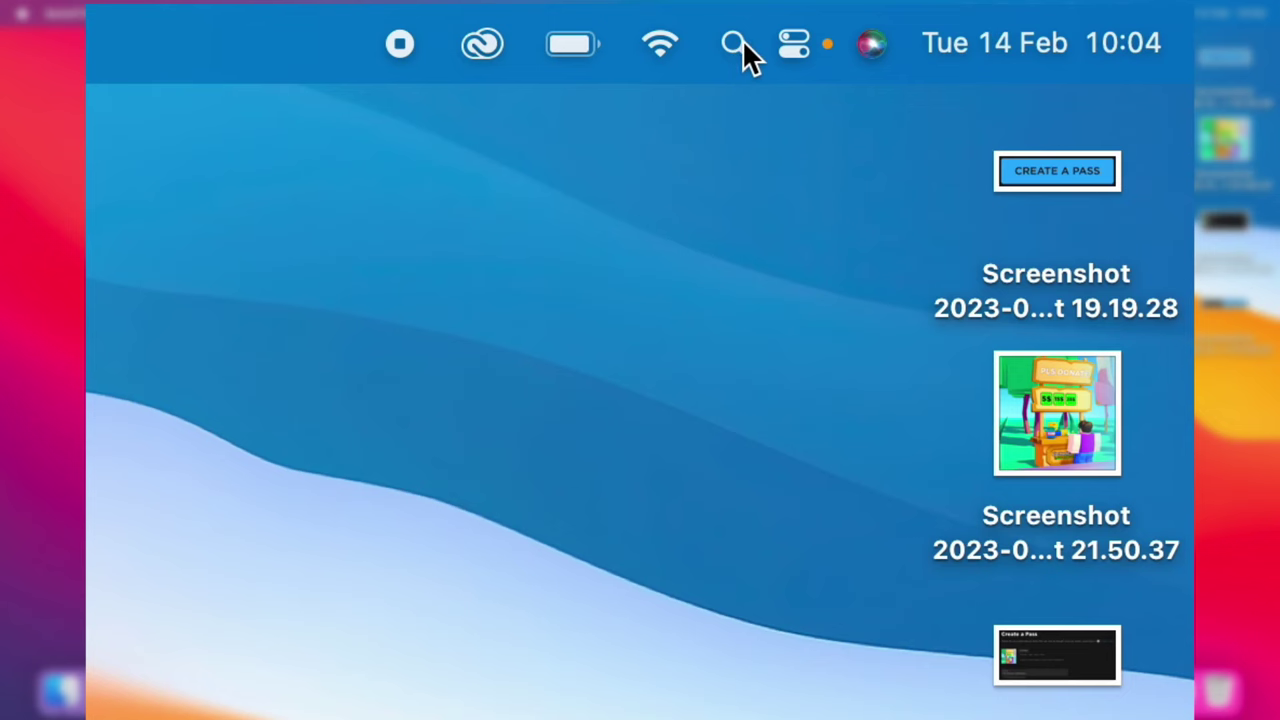
- Launch the App Store from a Spotlight search for 'app' and browse its Create category
click(735, 45)
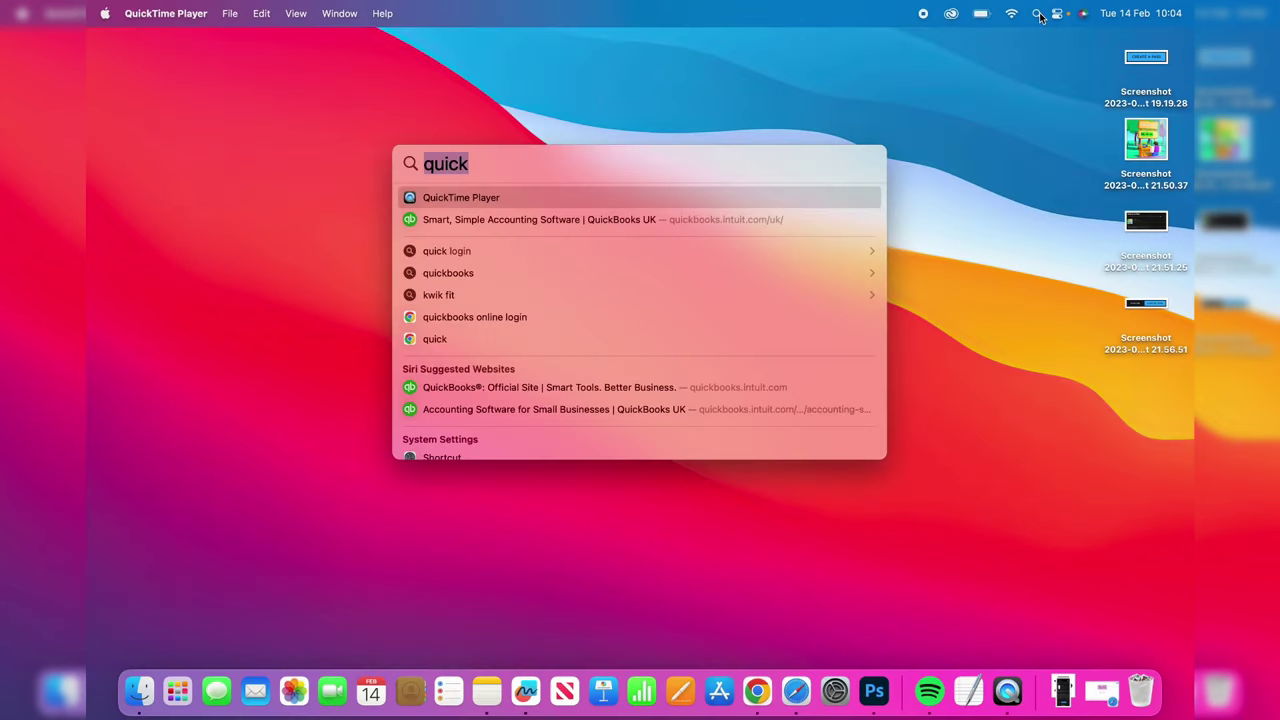
text(app)
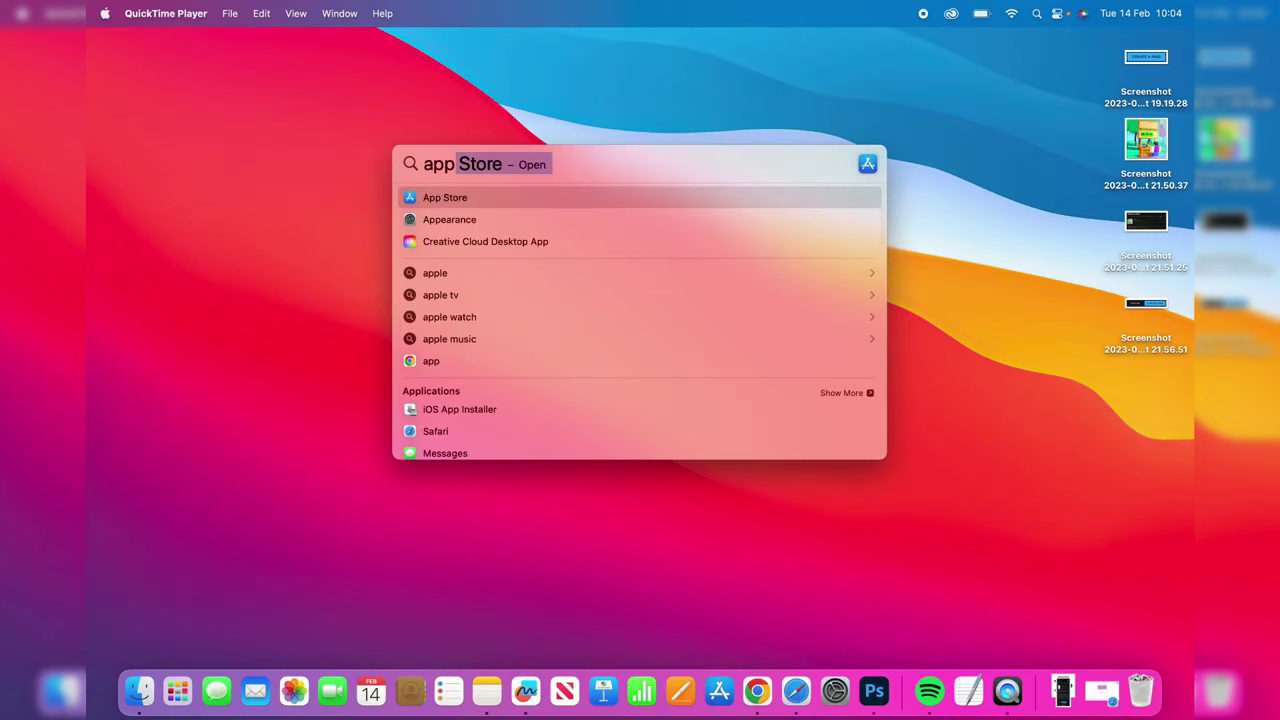
click(616, 197)
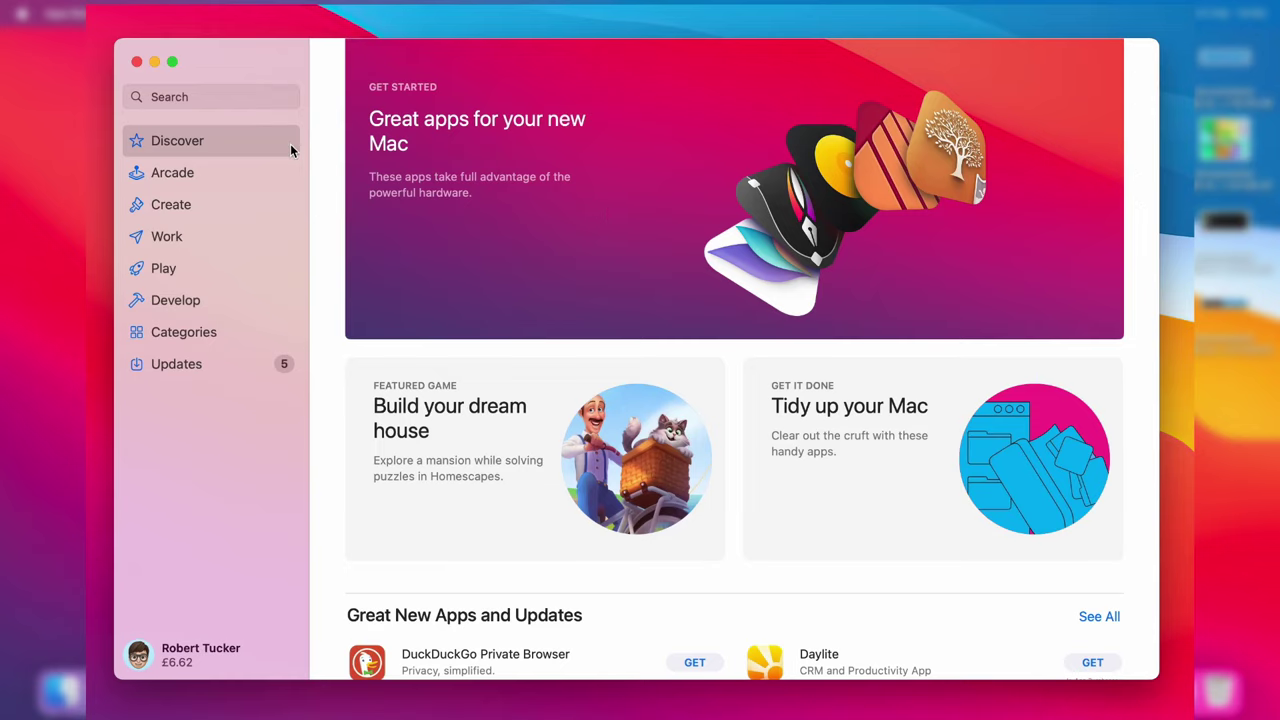
click(180, 203)
- Scroll through the Create apps, then return to Discover and open DuckDuckGo Private Browser
scroll(508, 395, down, 5)
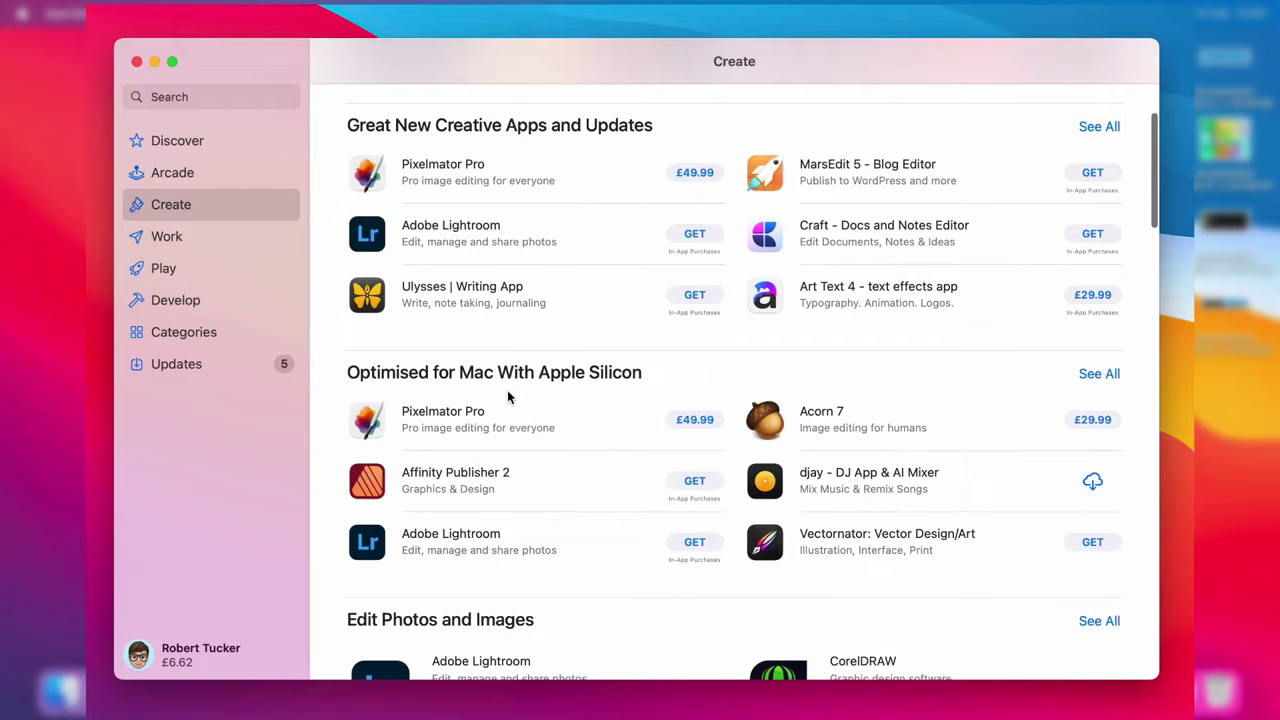
scroll(507, 395, up, 3)
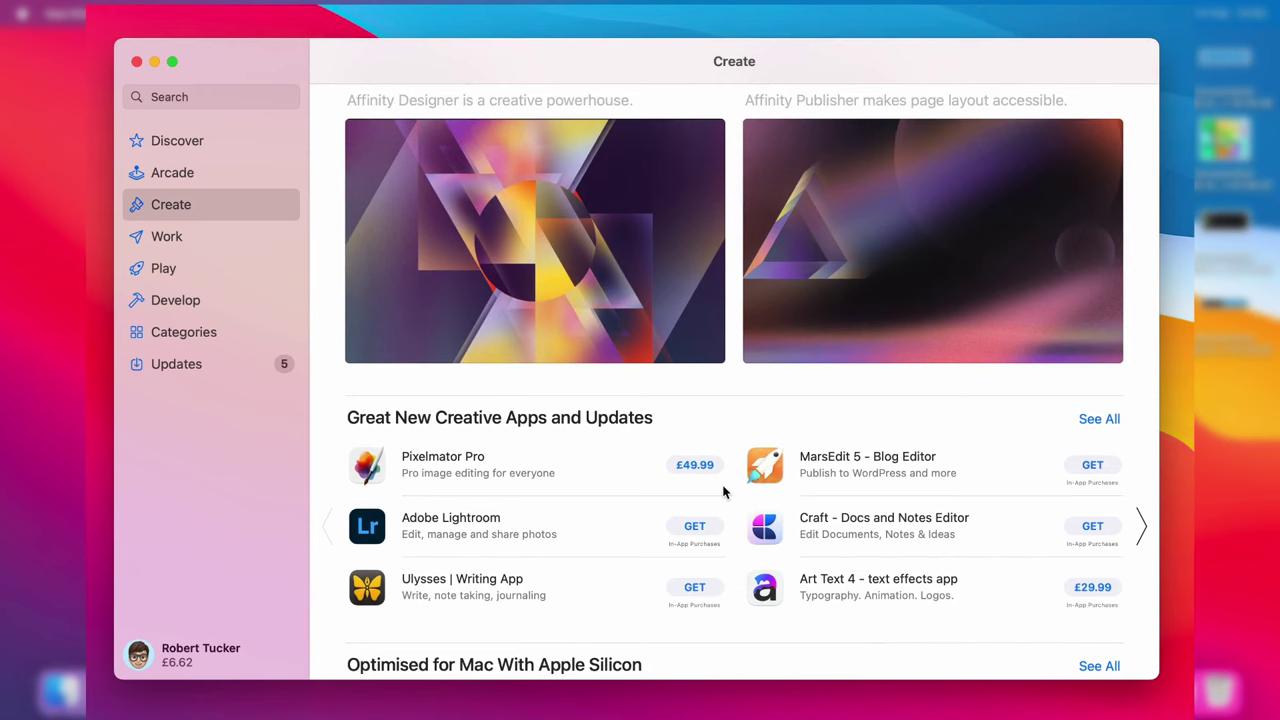
scroll(554, 522, down, 3)
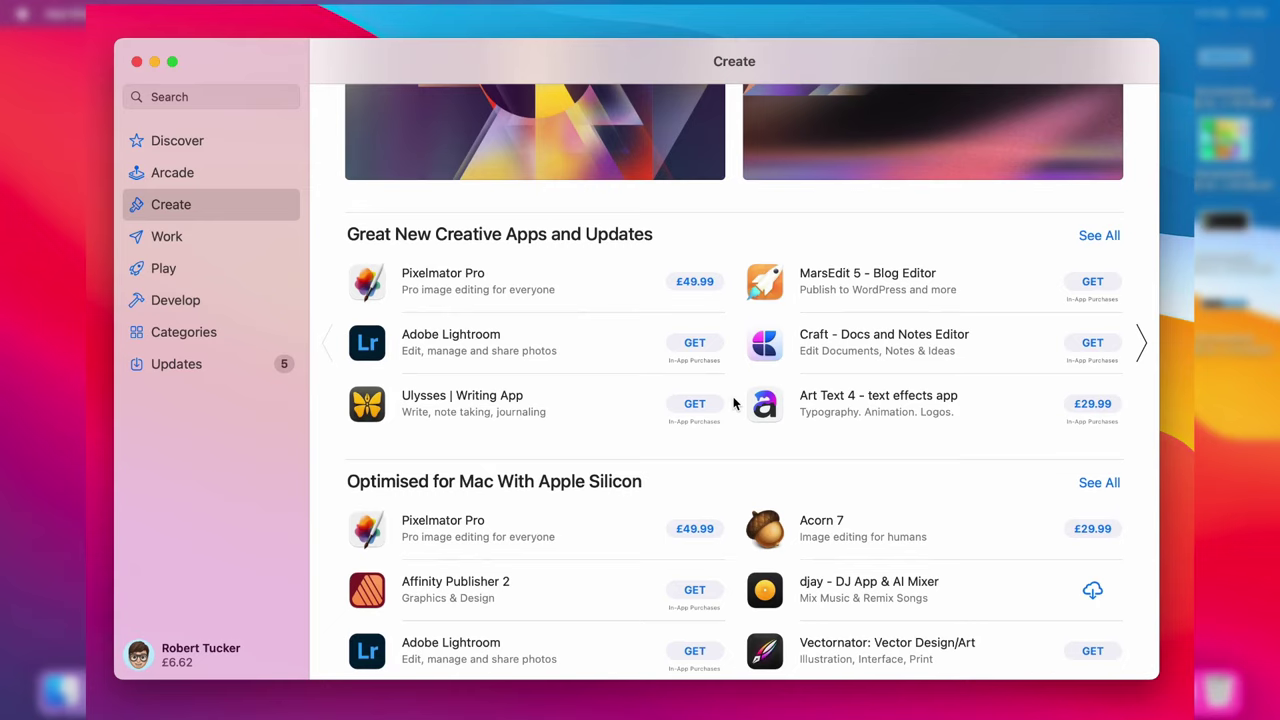
key(super+1)
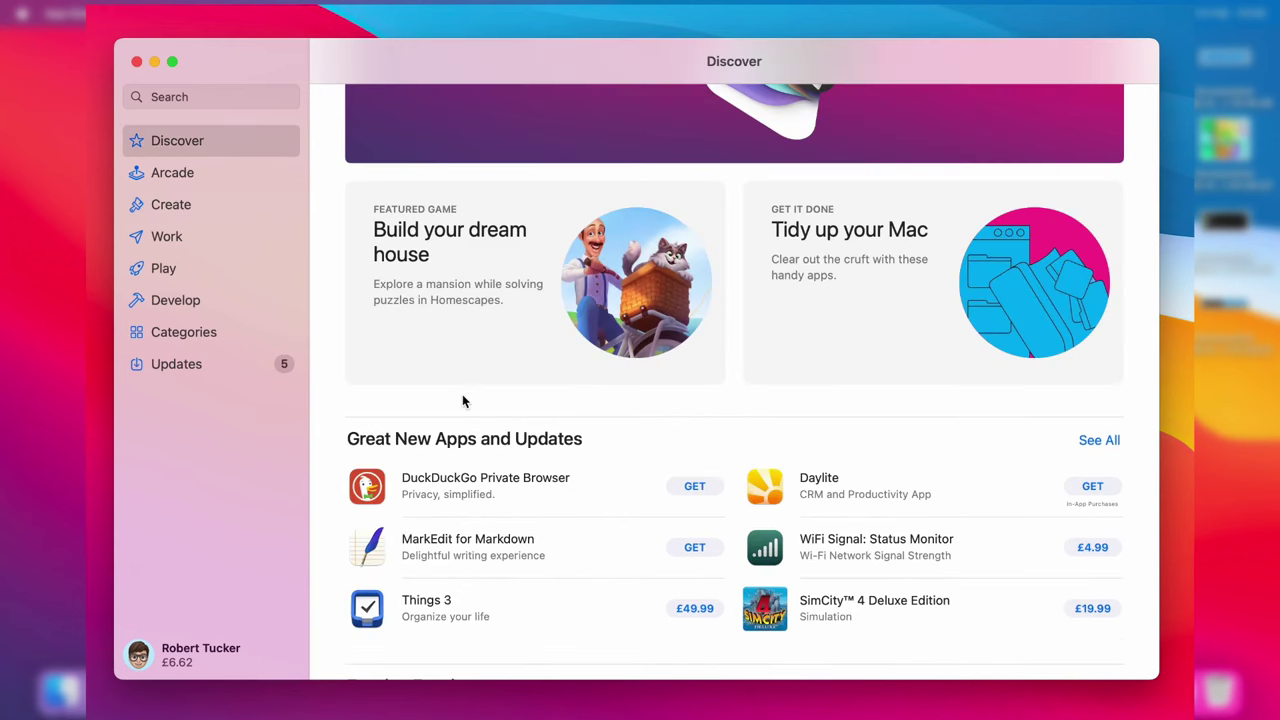
click(540, 481)
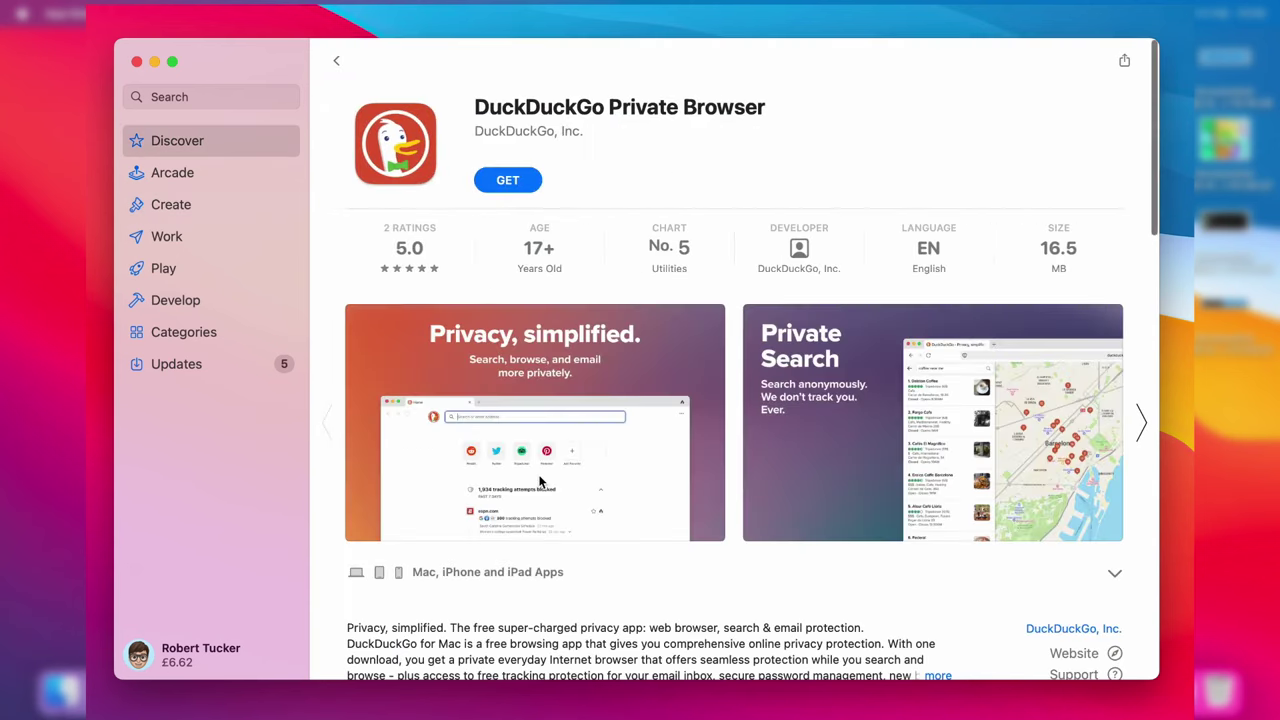
- Get and install DuckDuckGo Private Browser, then open it once the download finishes
click(500, 182)
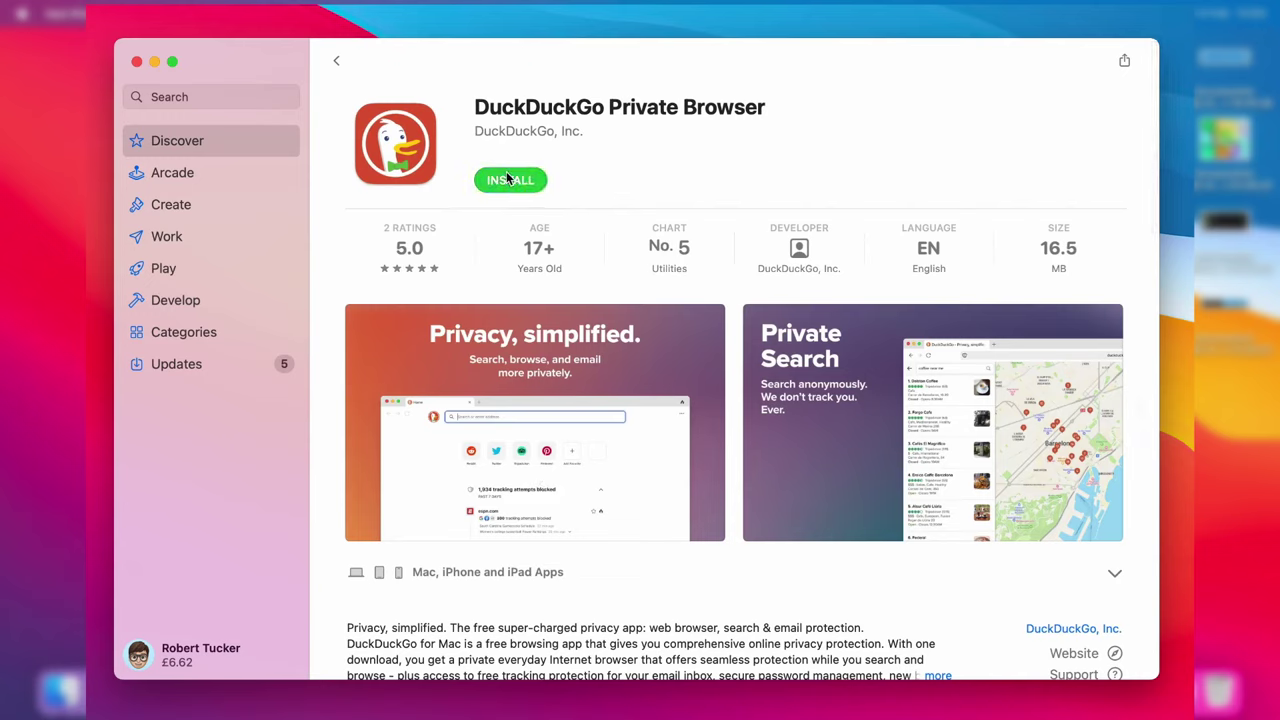
click(523, 186)
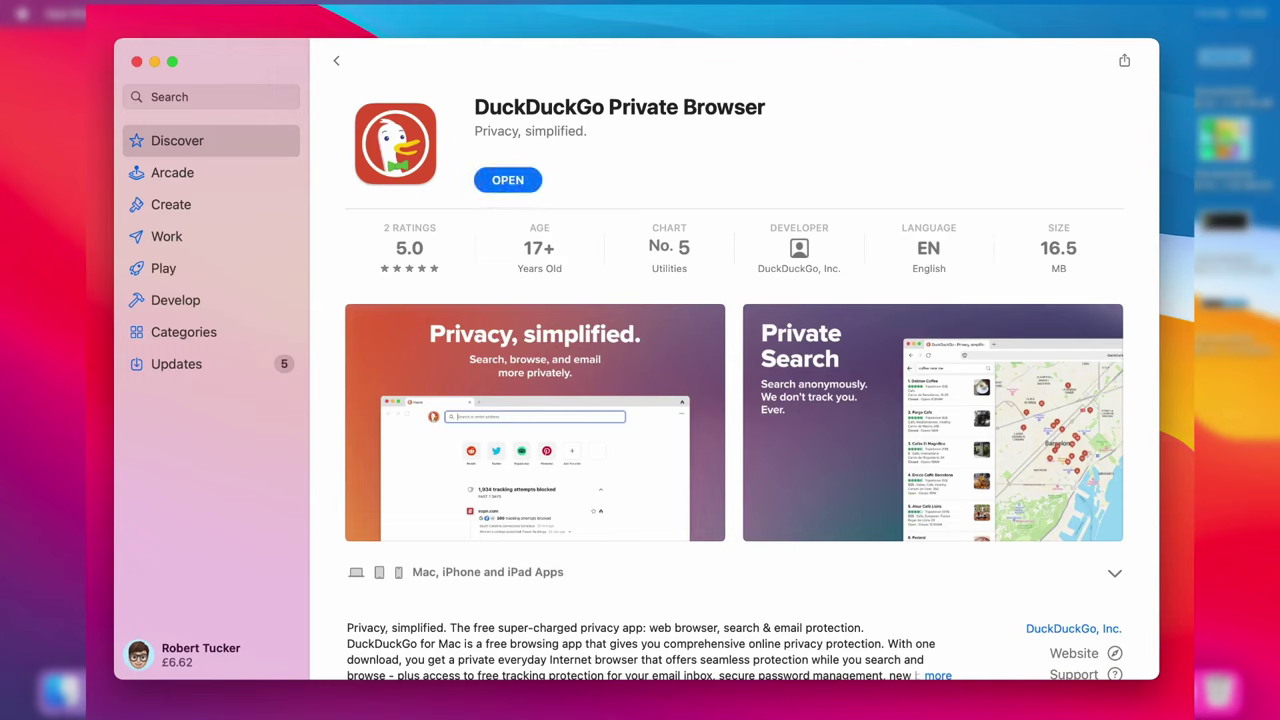
click(494, 183)
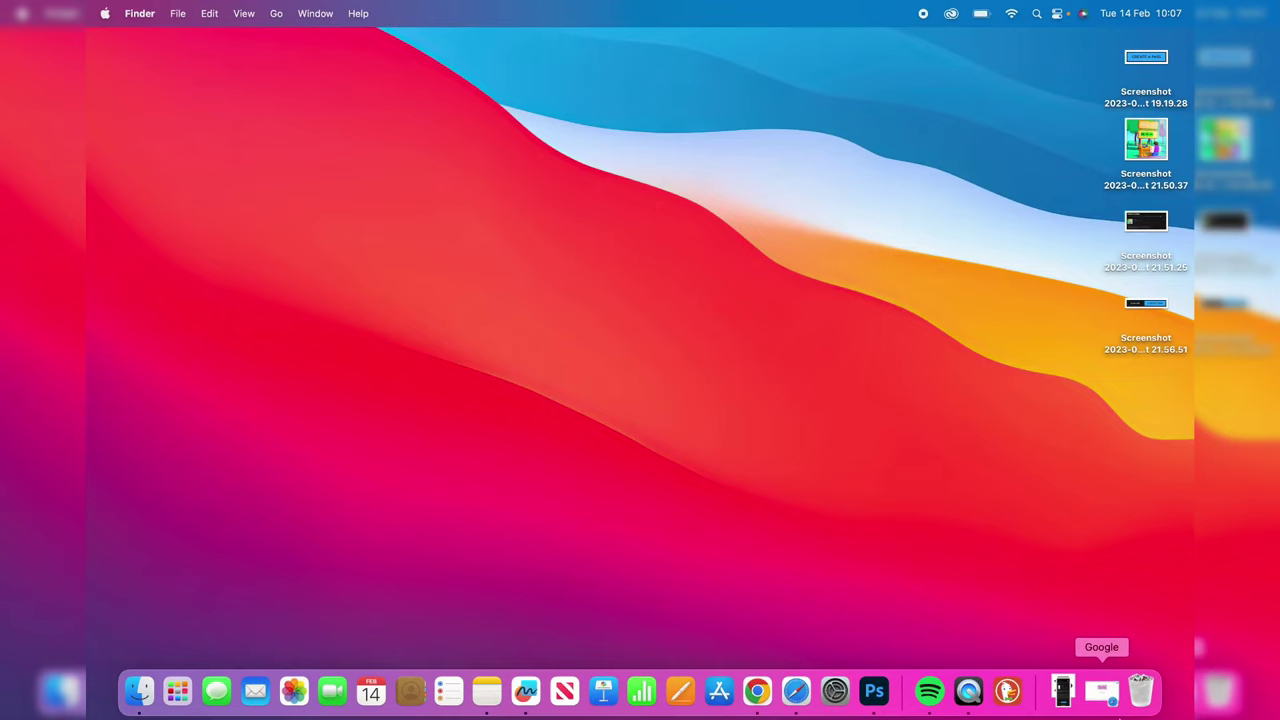
- Restore Safari, search Google for 'google chrome' and visit the Chrome download page
click(1104, 692)
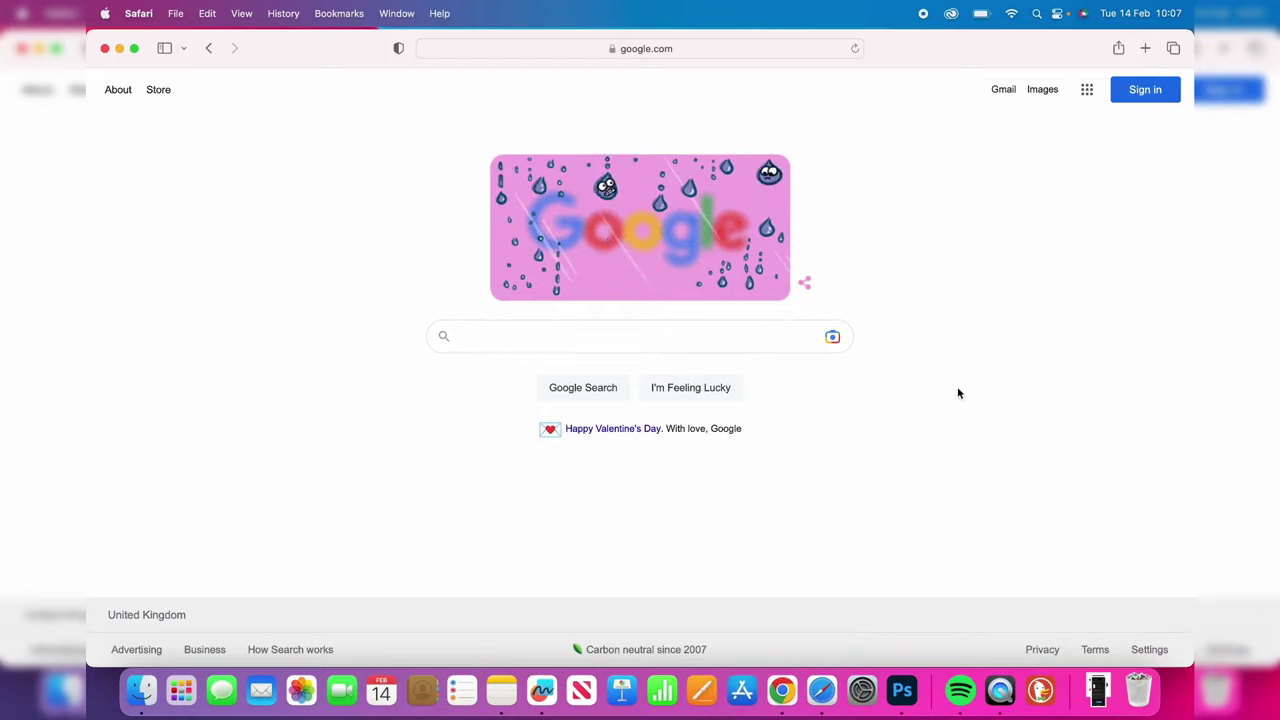
click(652, 342)
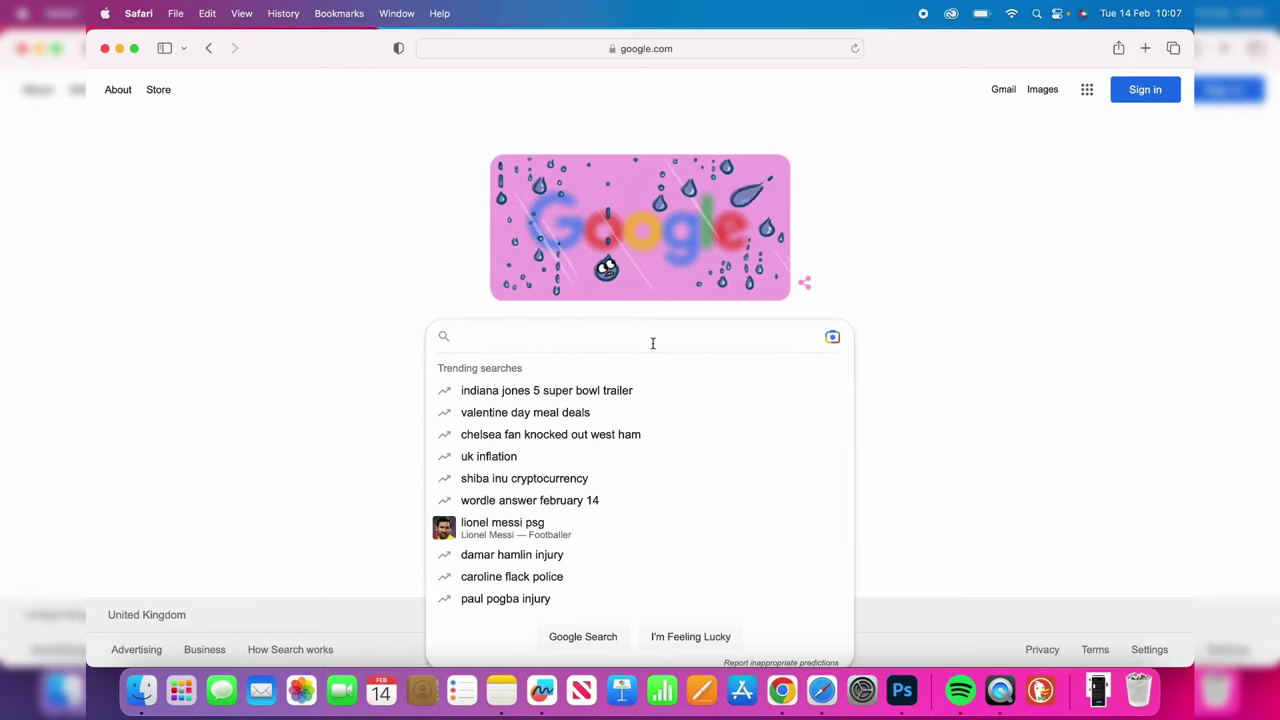
text(google chrome)
key(Return)
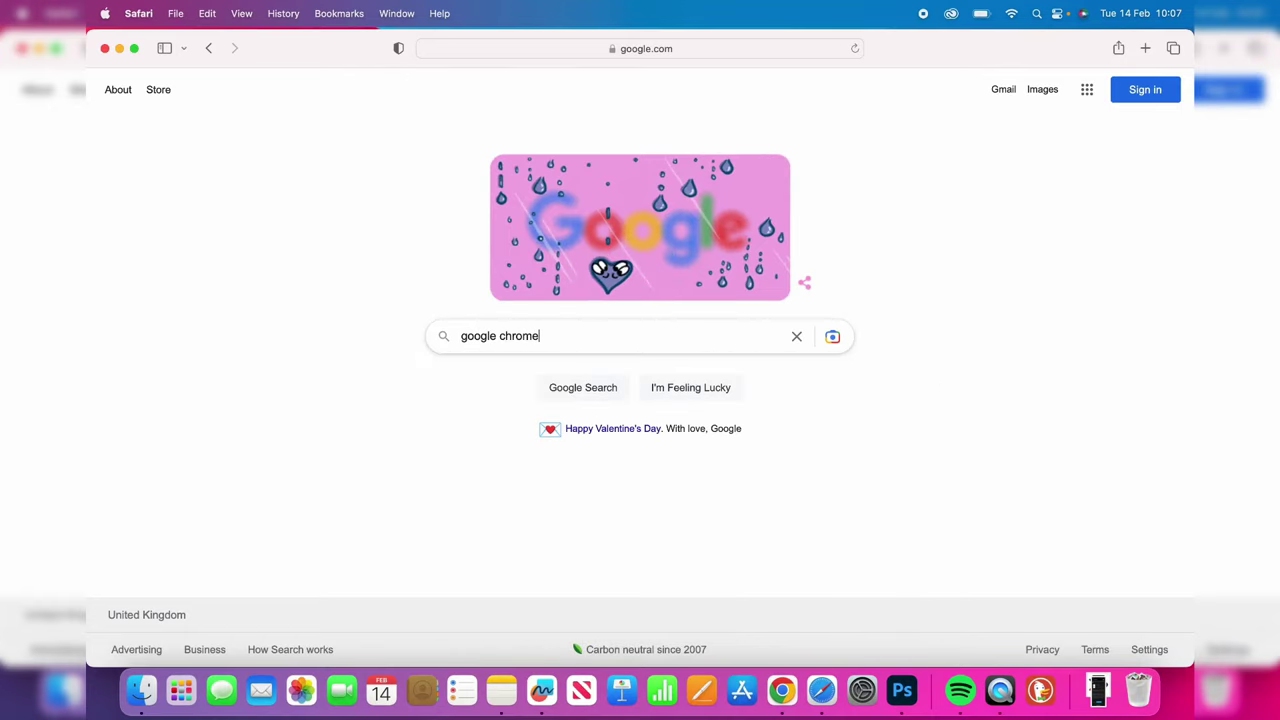
scroll(444, 432, down, 5)
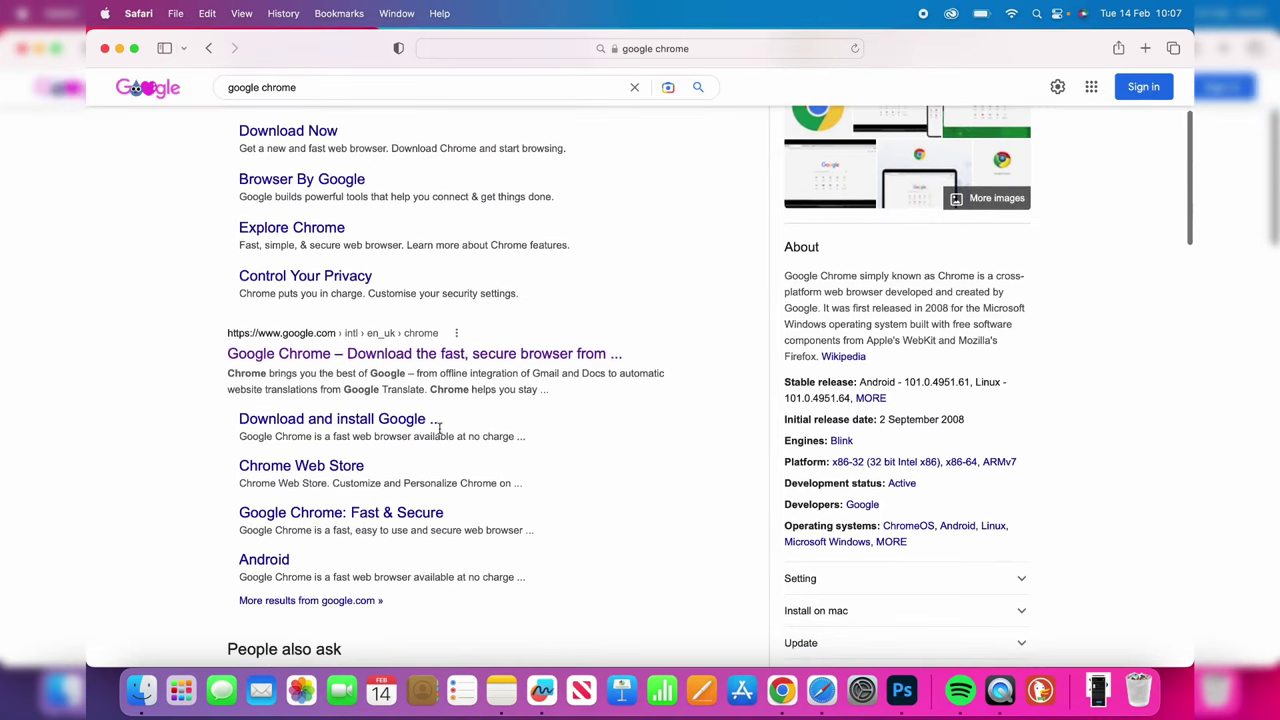
click(521, 354)
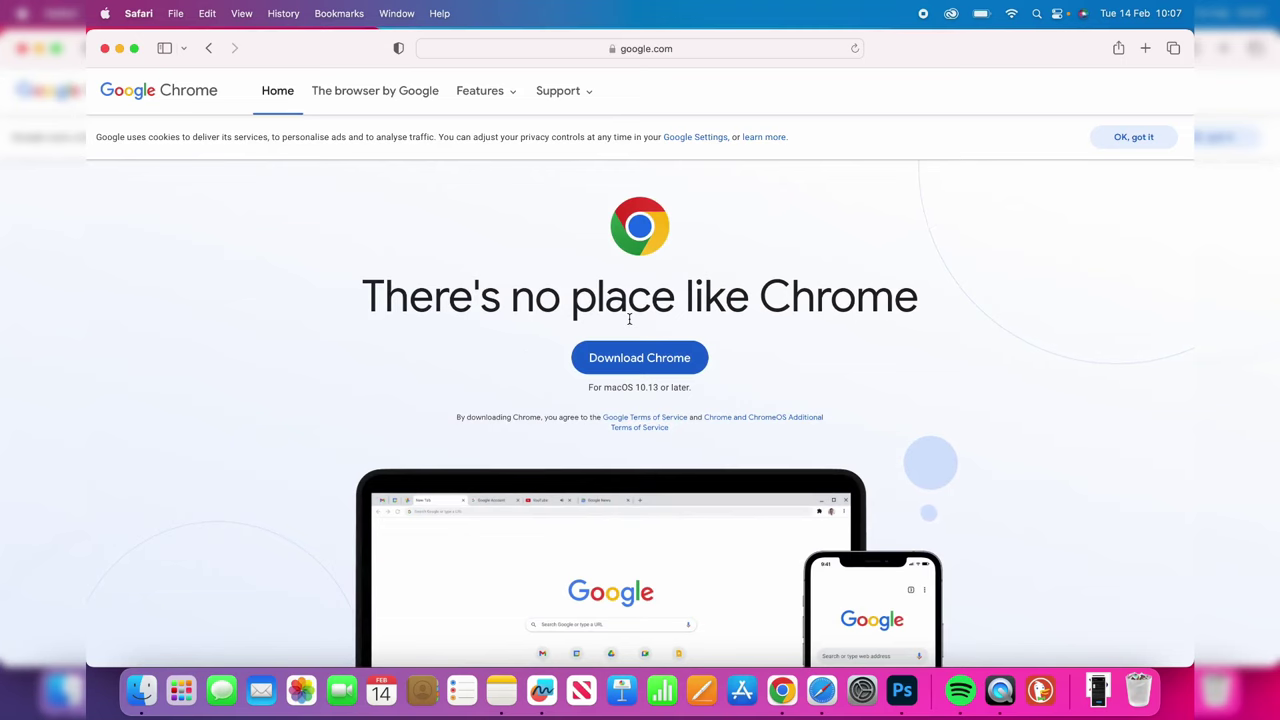
- Search Google for 'steam' from Safari's address bar
click(673, 49)
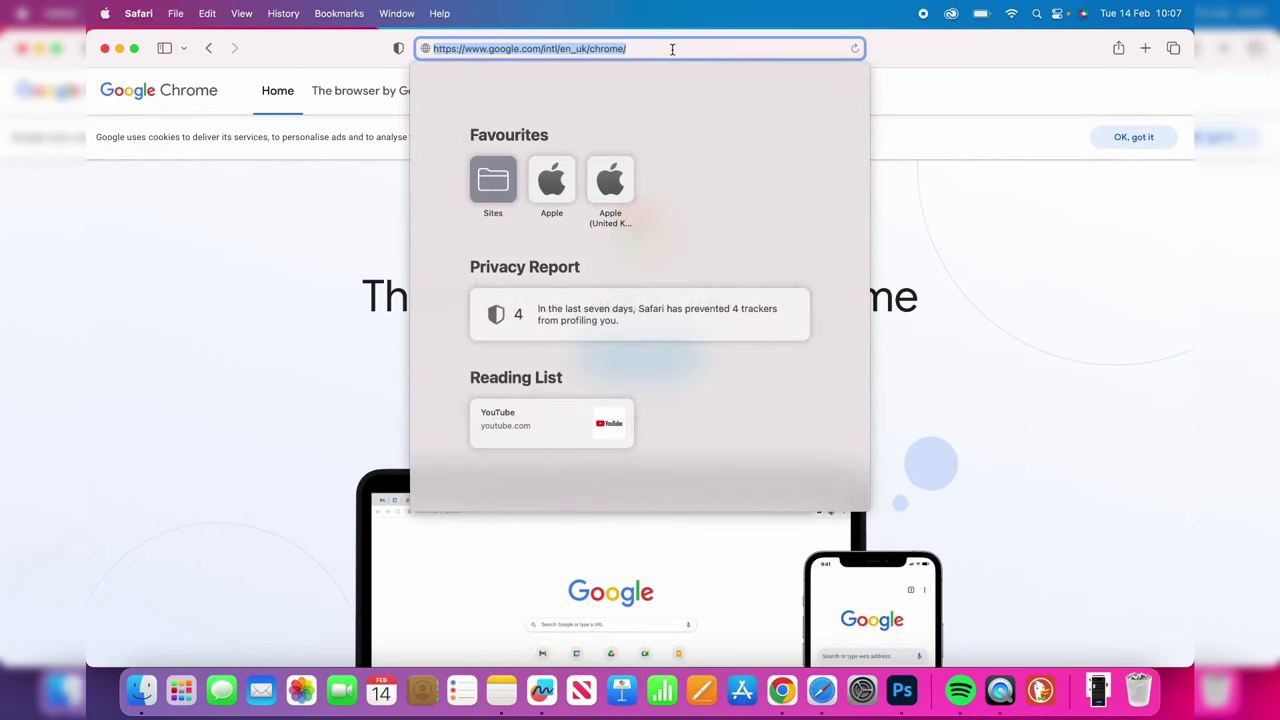
text(steam)
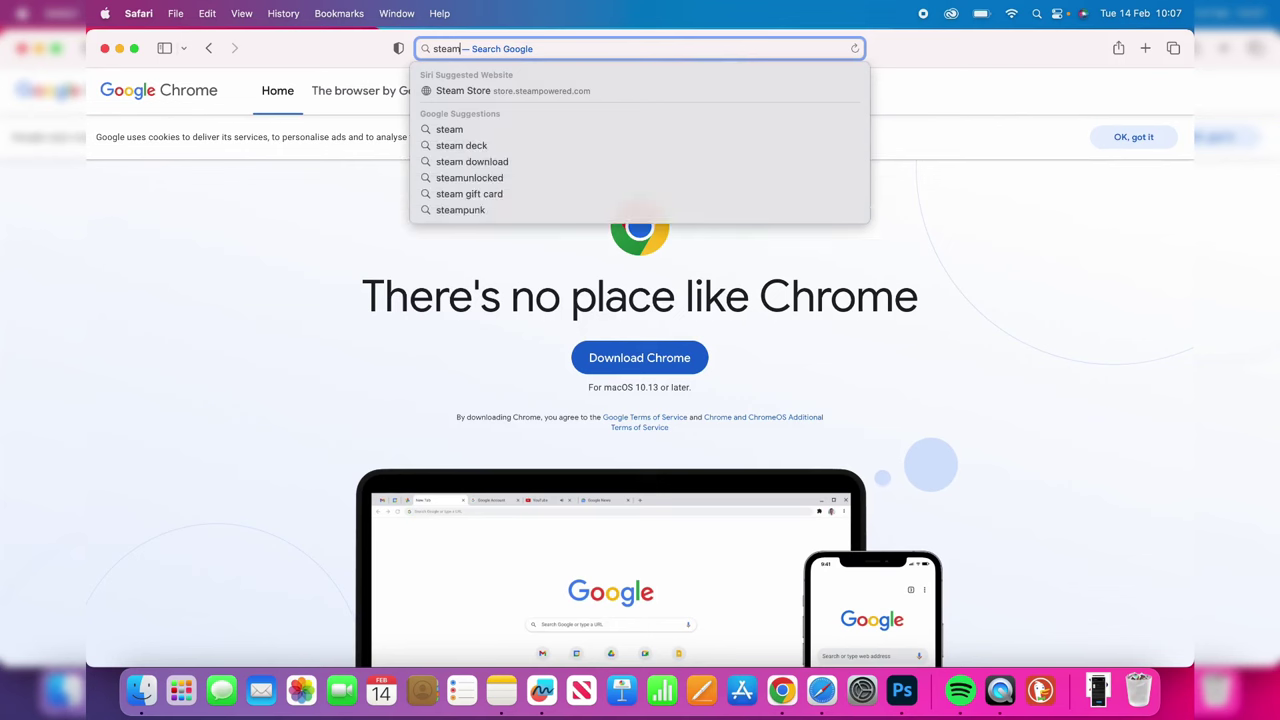
key(Return)
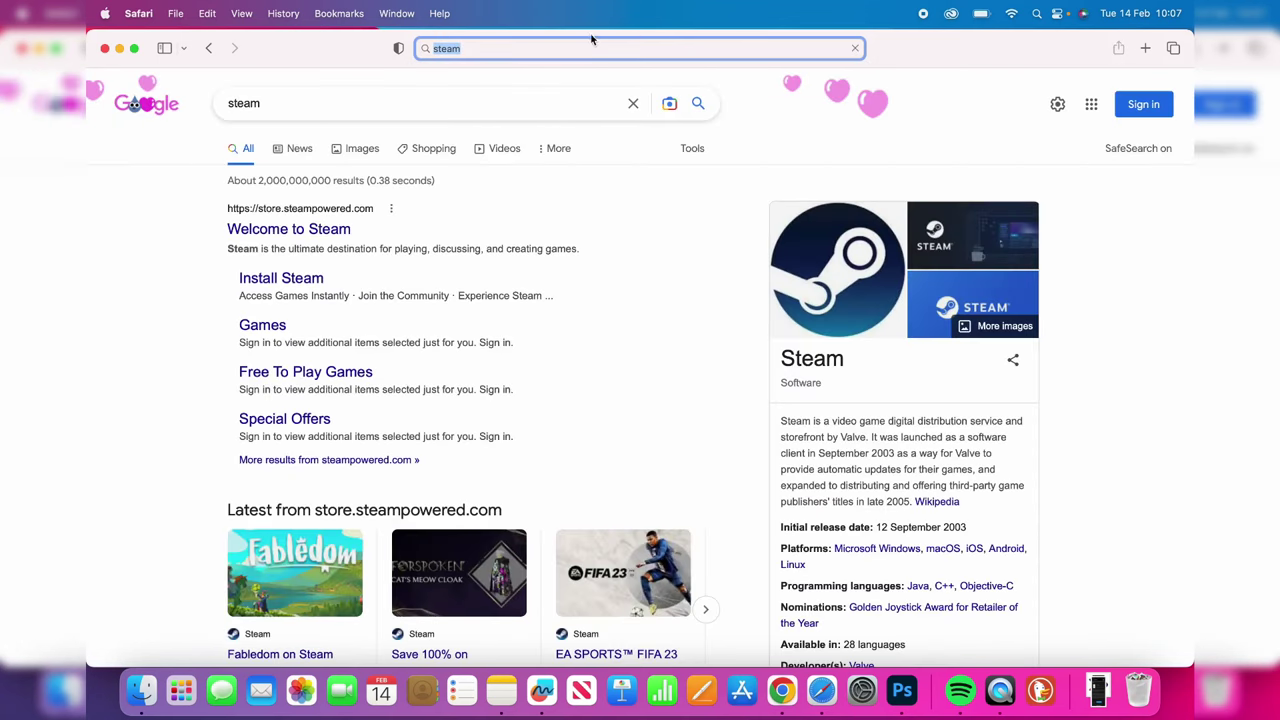
- Download the Mac Steam installer steam.dmg from the Steam website, allowing the download, and open it
click(313, 238)
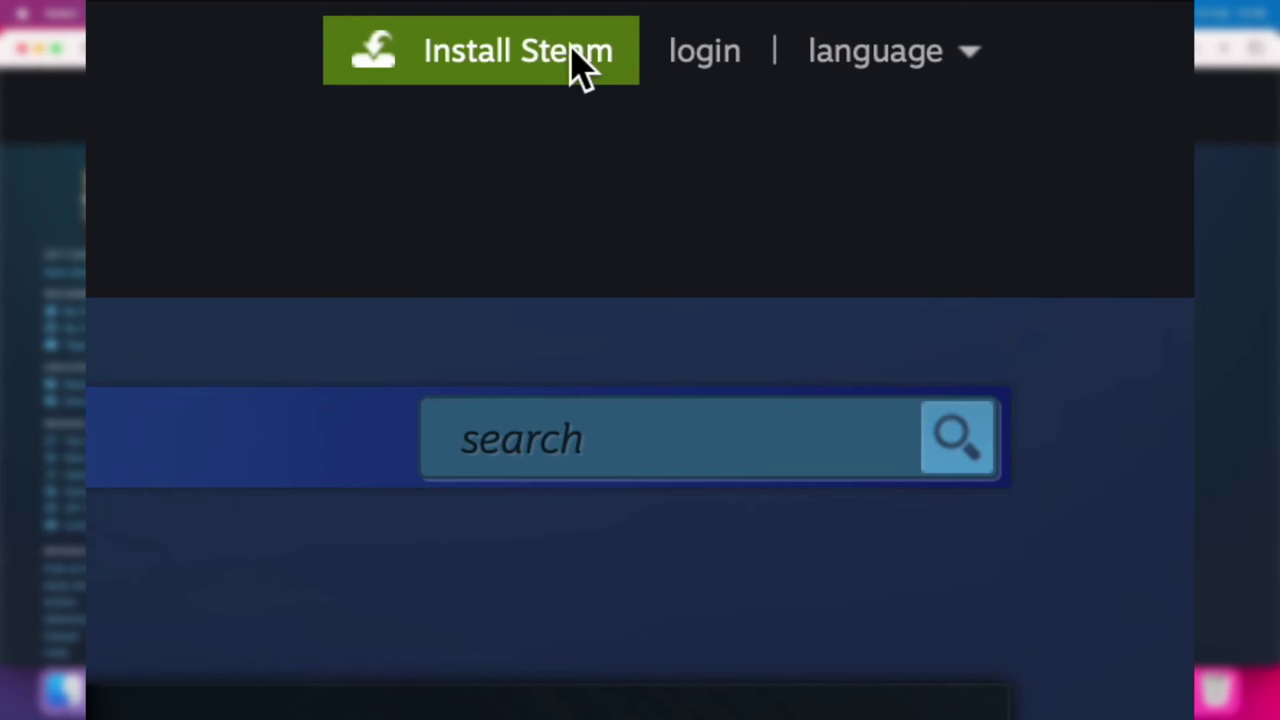
click(858, 81)
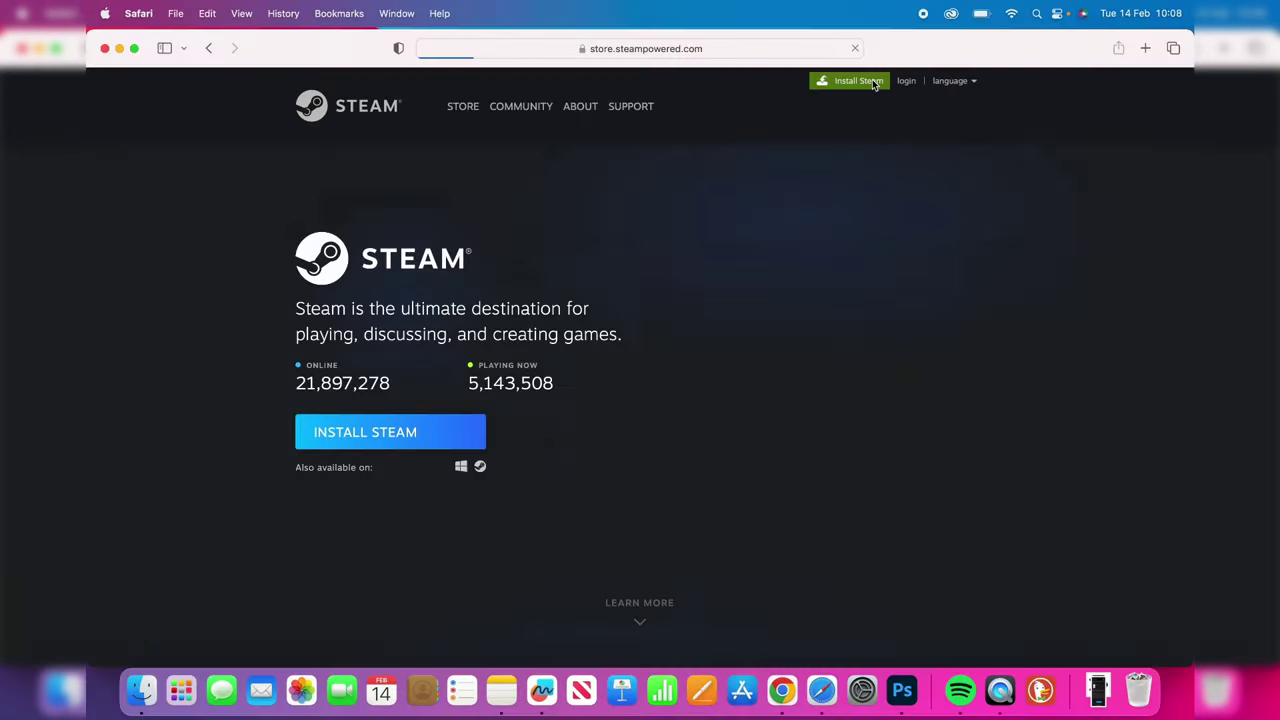
click(391, 431)
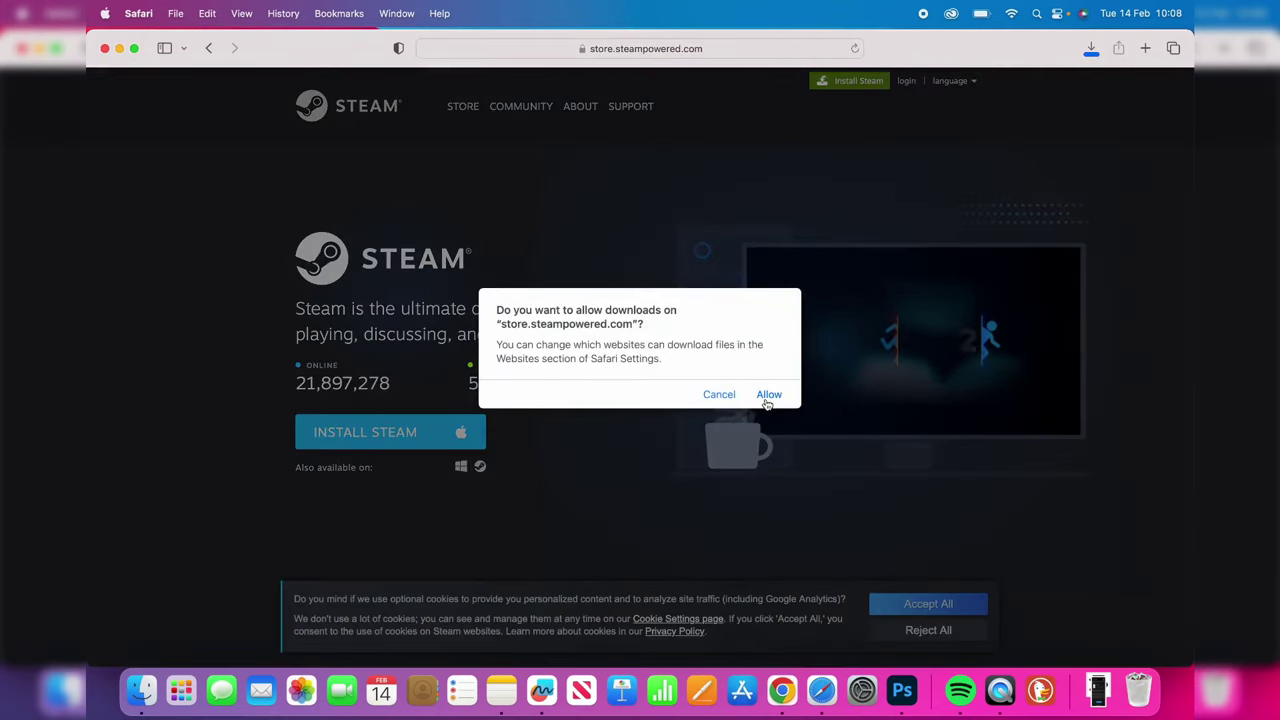
click(769, 396)
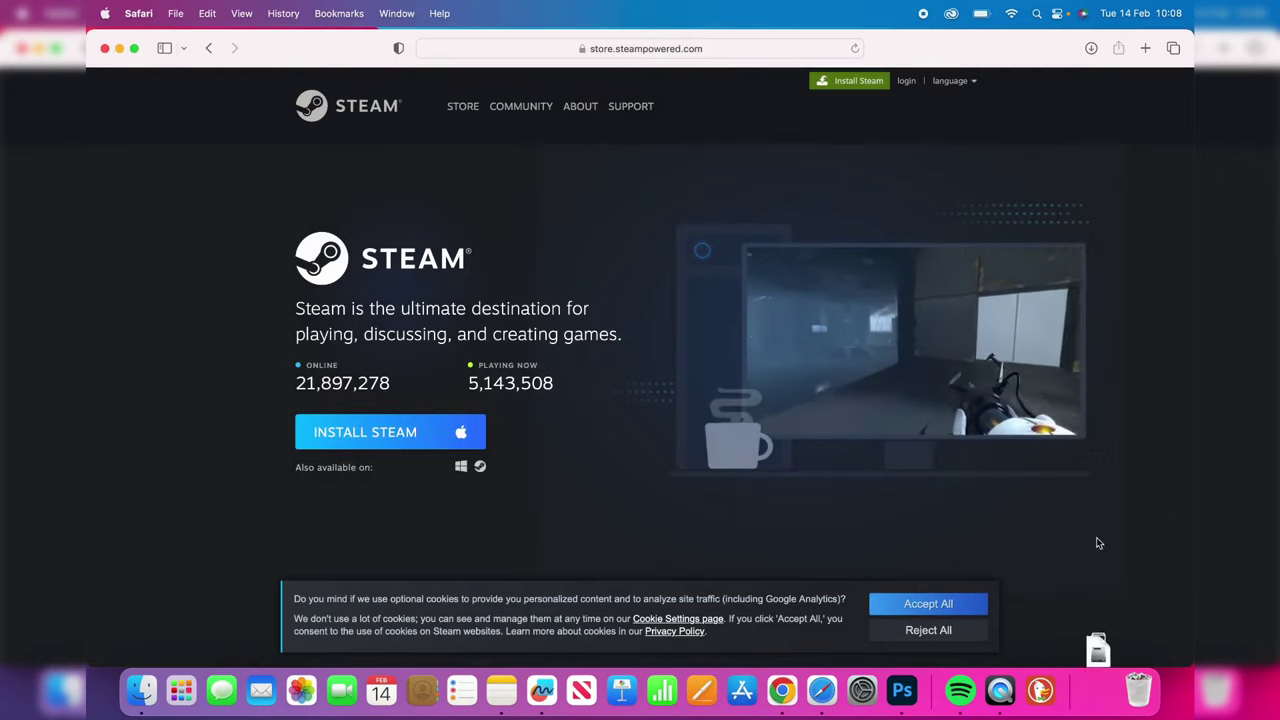
click(1090, 50)
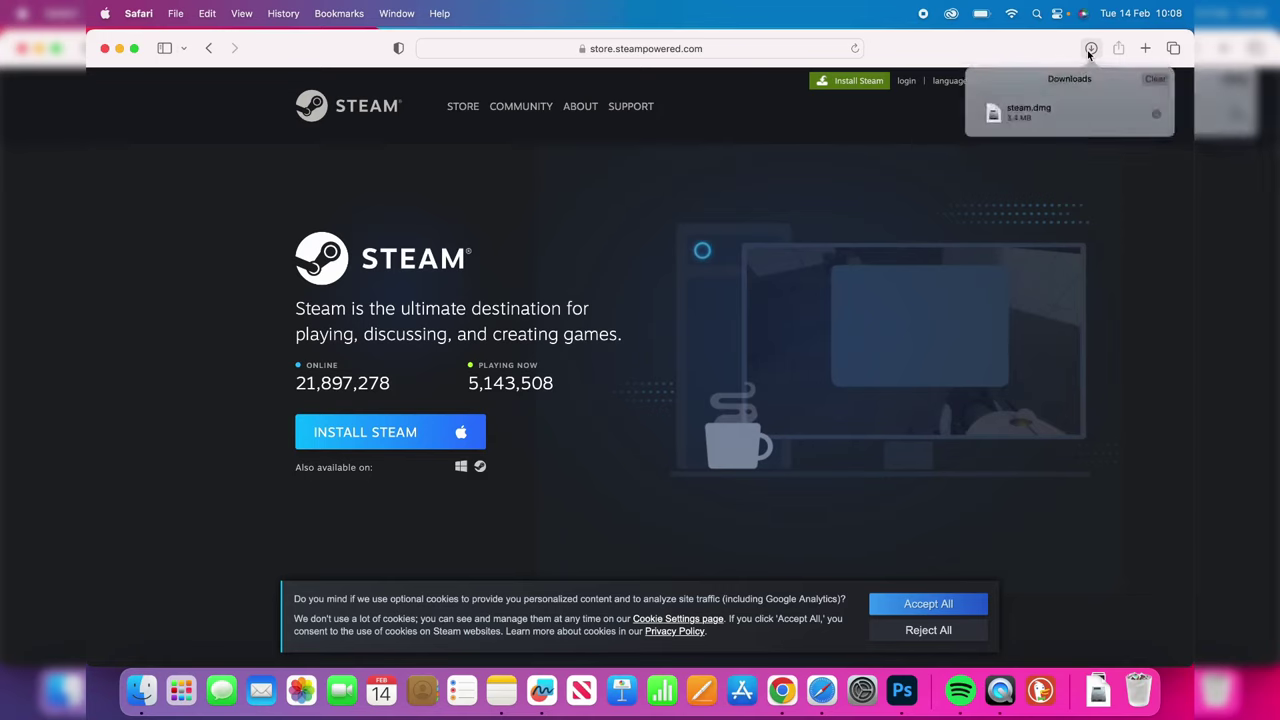
click(1006, 124)
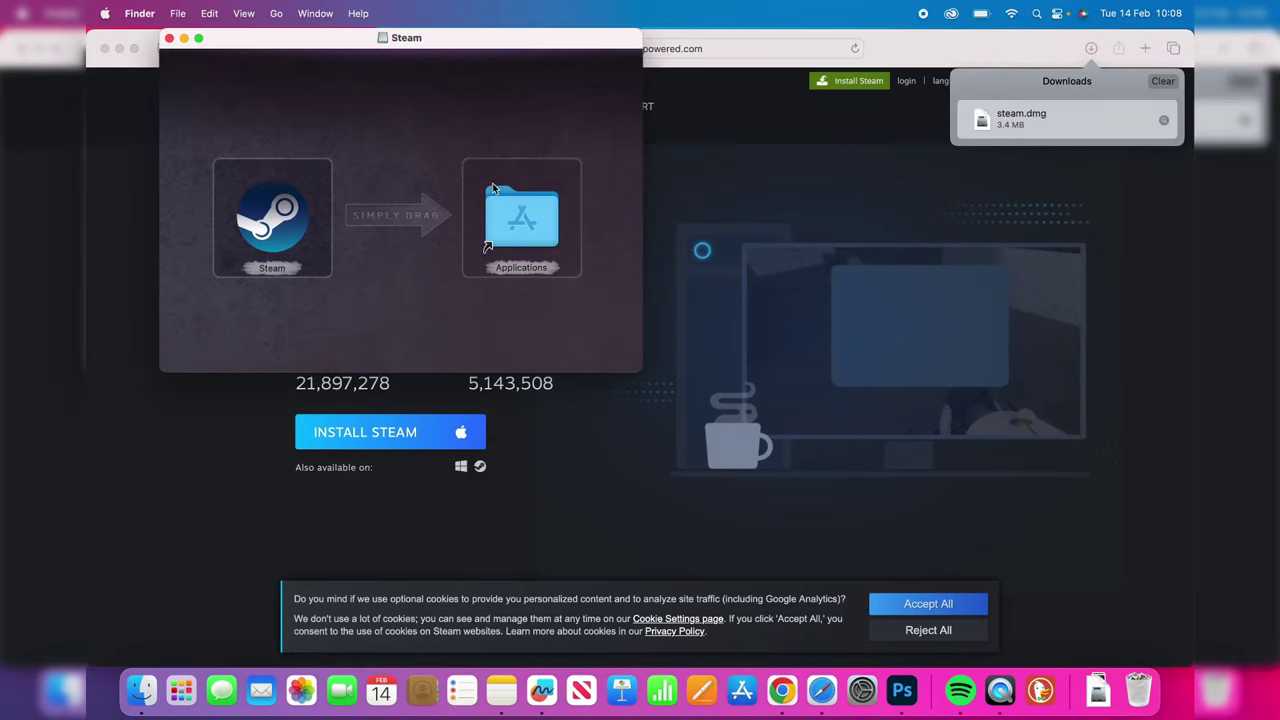
- Drag Steam into the Applications folder and bring up Launchpad's app list
drag(282, 228, 522, 218)
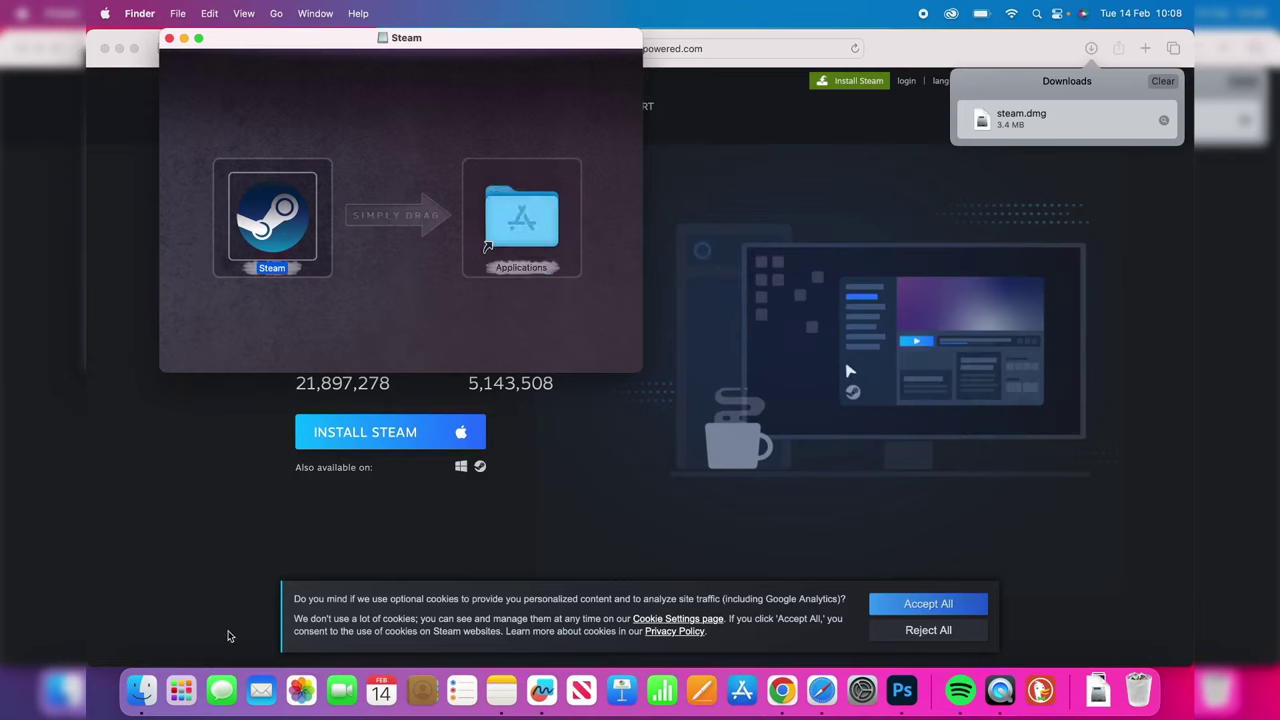
click(181, 690)
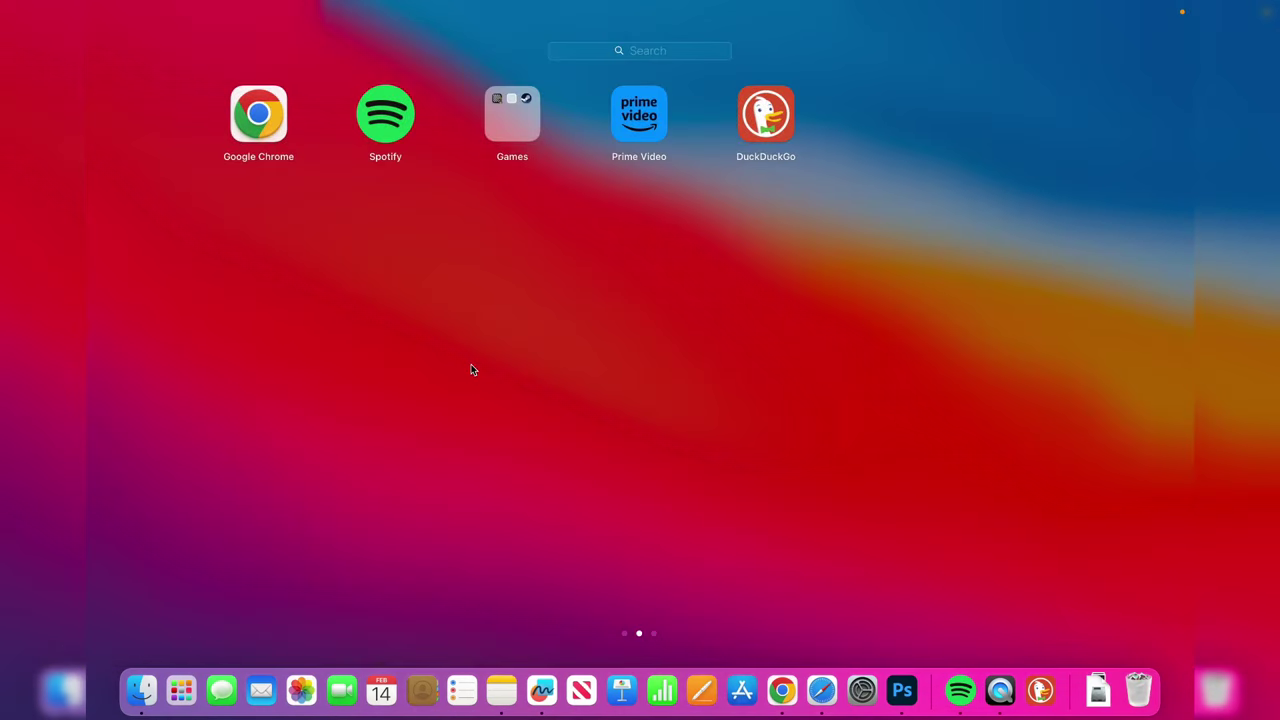
- Launch Steam from Launchpad's Games folder and confirm opening the downloaded app
click(512, 113)
click(521, 173)
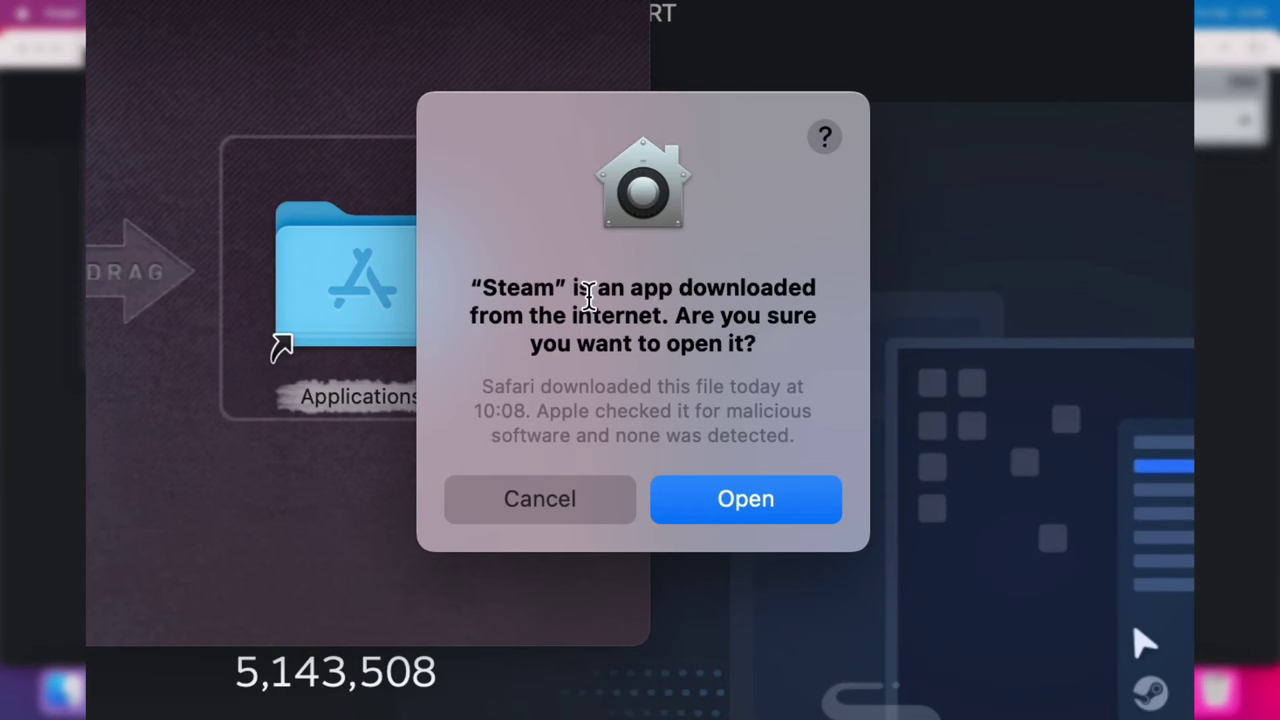
click(722, 514)
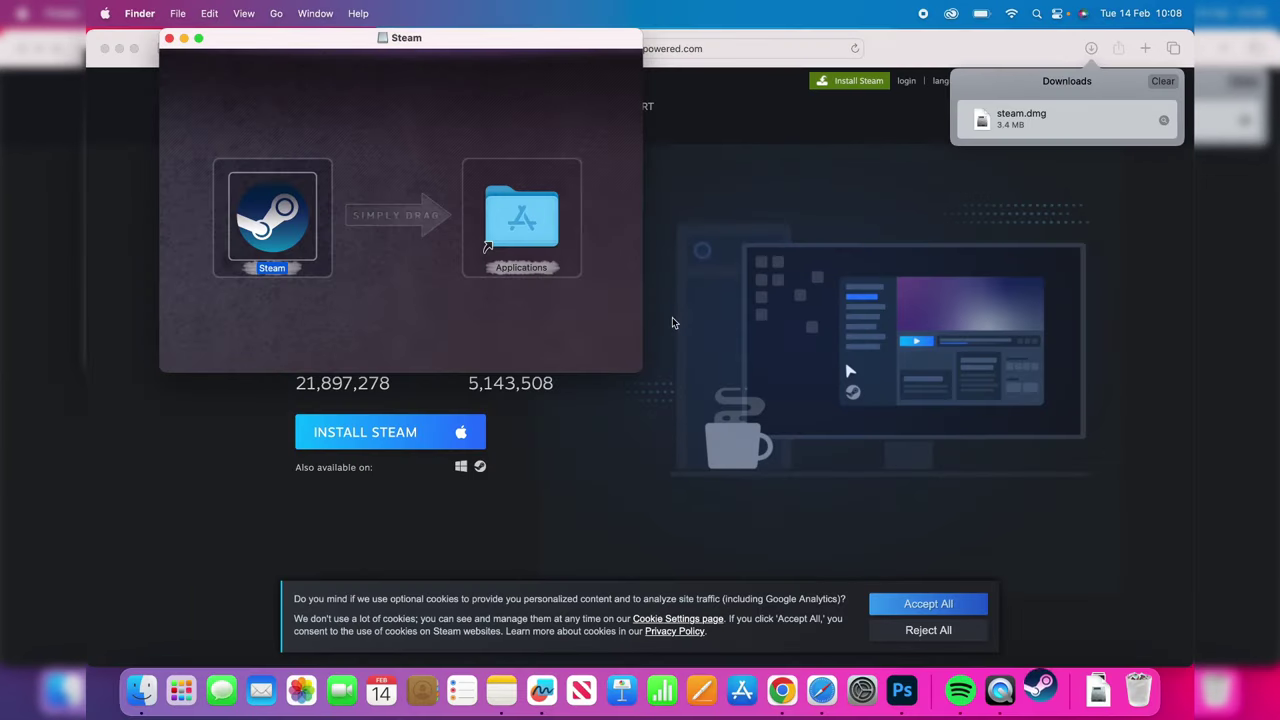